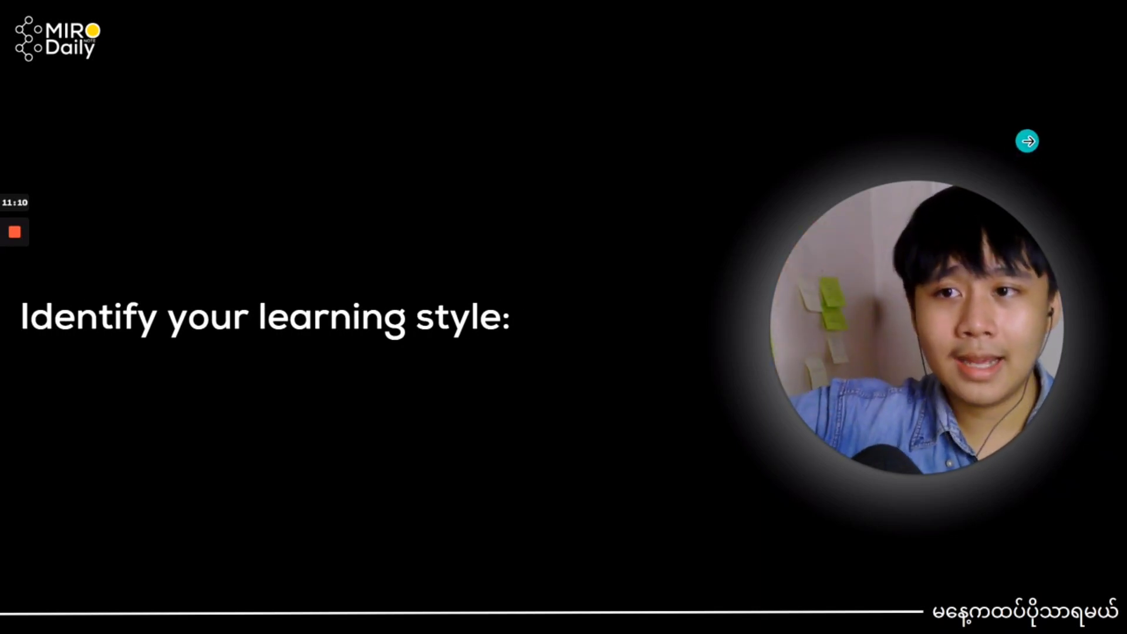
left_click(1023, 151)
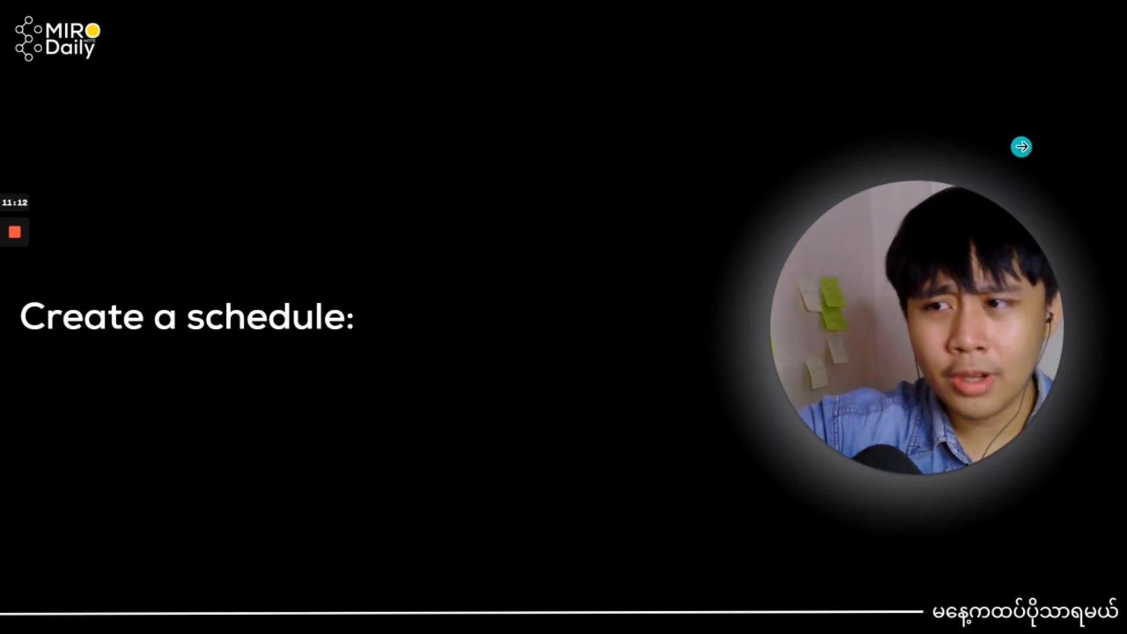